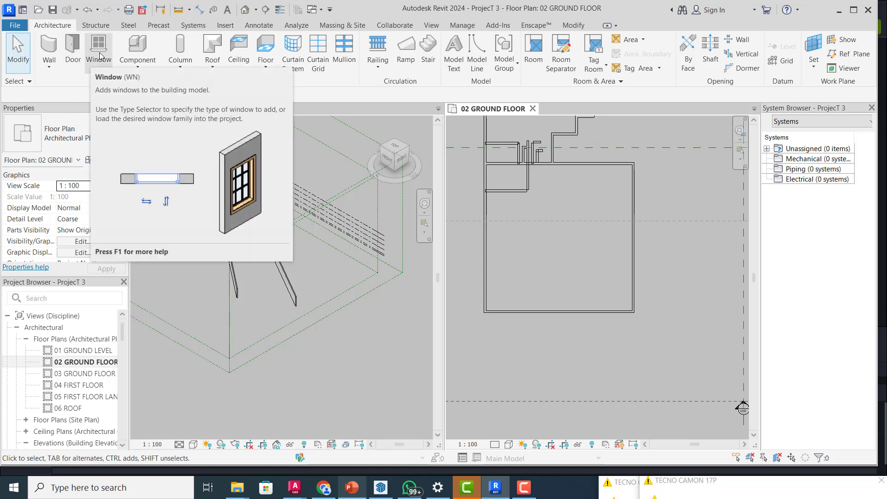
- Start placing a door and choose the M_Door-Passage-Double-Flush 1700 x 2000mm type
left_click(74, 49)
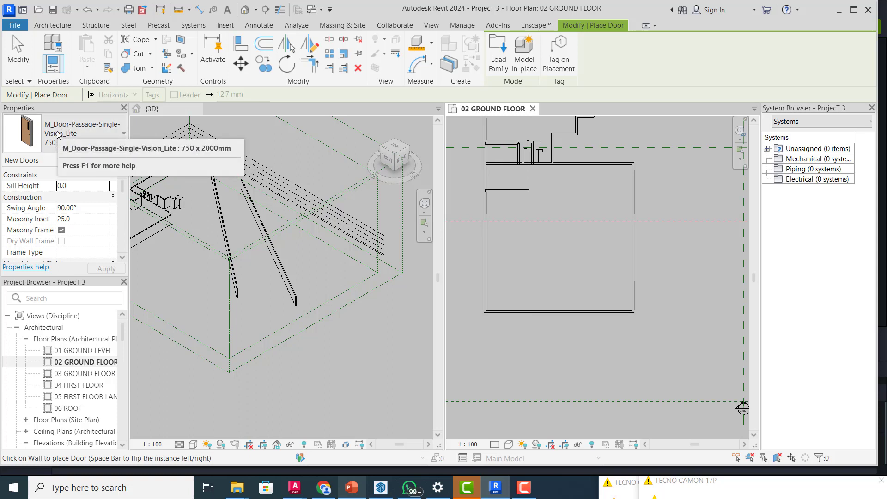
left_click(123, 135)
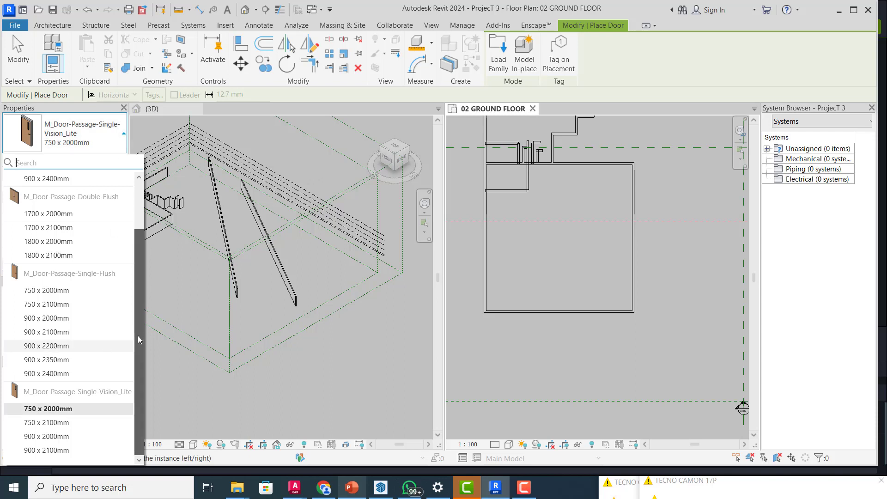
left_click_drag(137, 351, 134, 251)
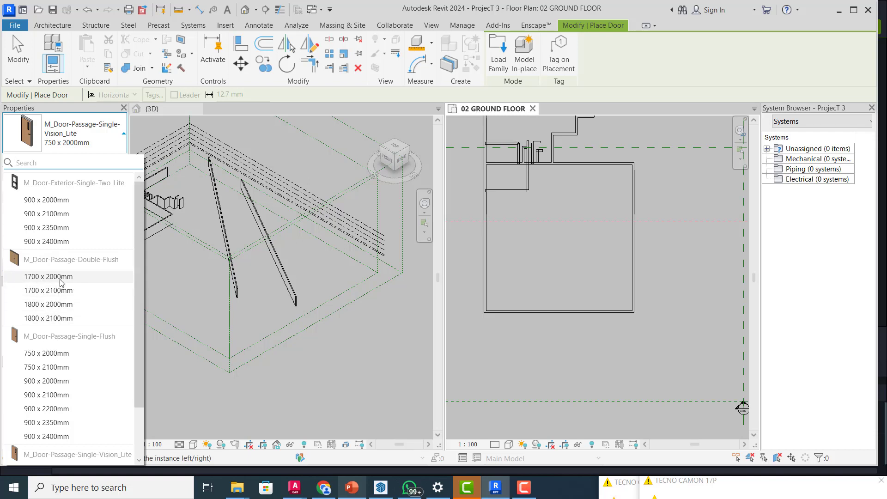
mouse_move(60, 282)
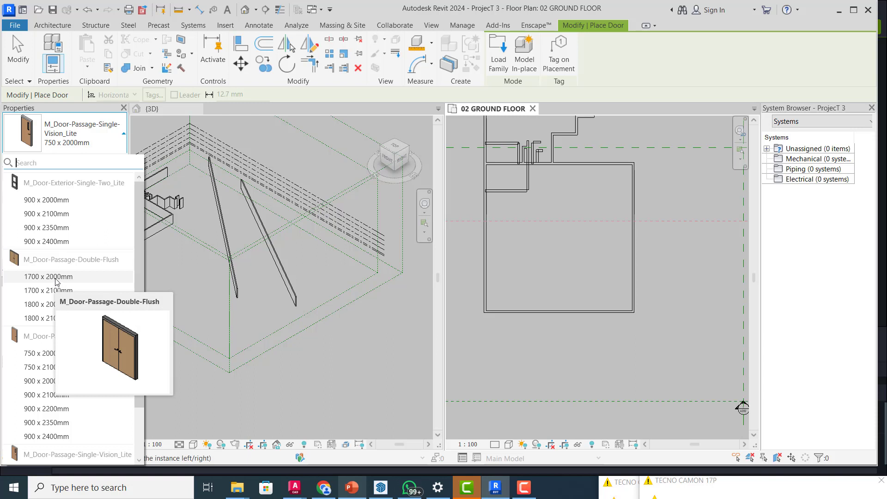
left_click(57, 277)
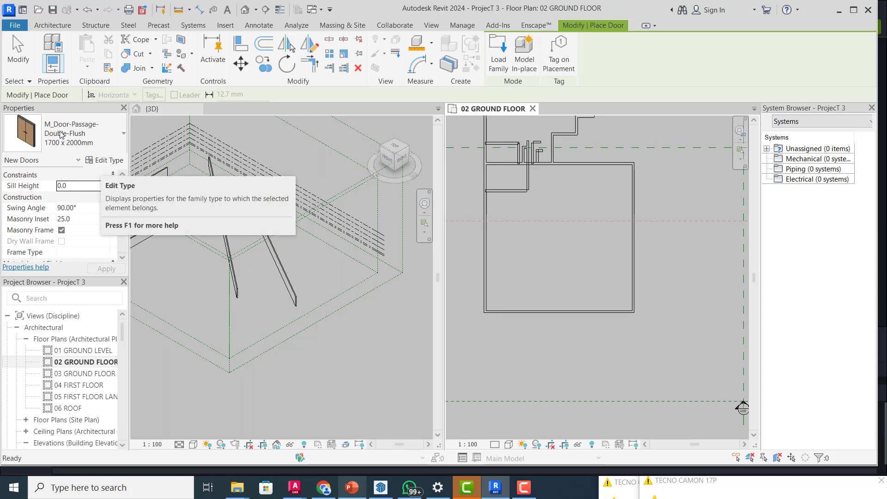
- Duplicate the double-flush door type under the name "1200 x 2100mm 2"
left_click(98, 161)
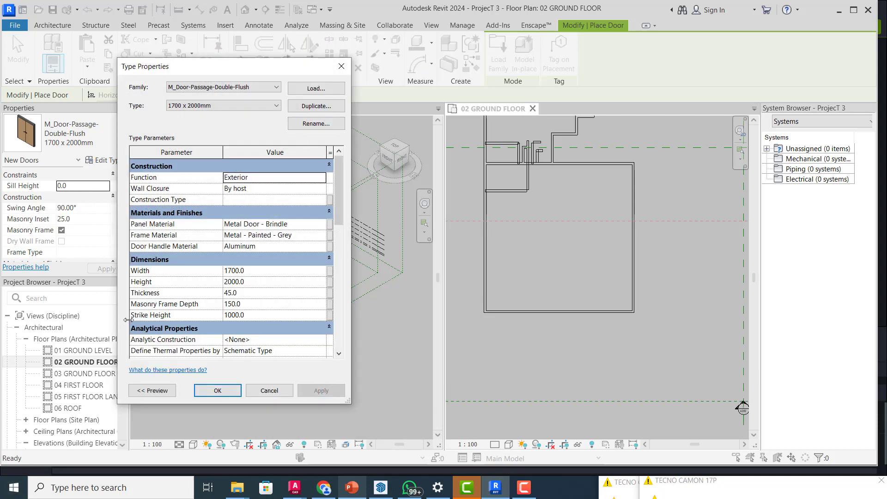
left_click(317, 106)
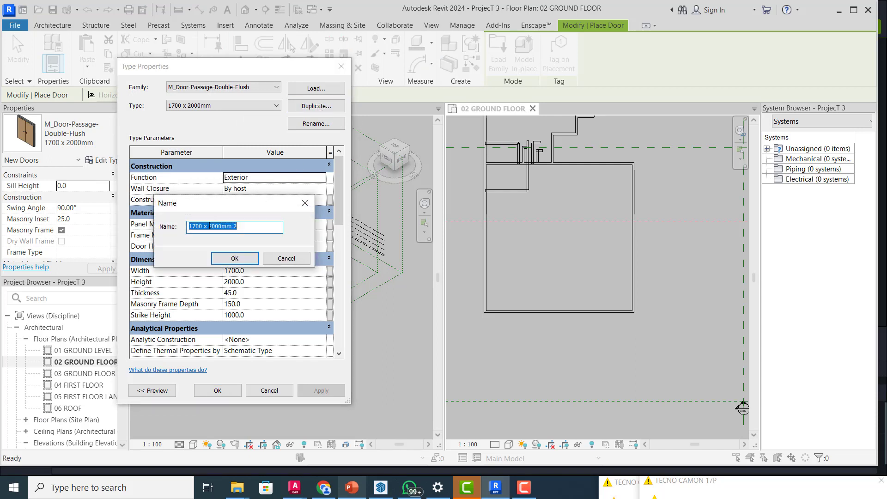
left_click(205, 226)
key("BackSpace")
key("BackSpace")
key("BackSpace")
type("200")
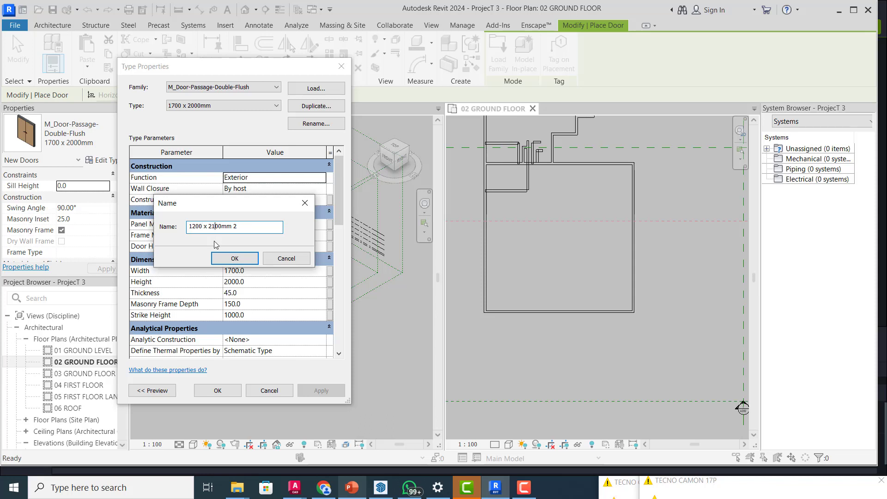
left_click(231, 259)
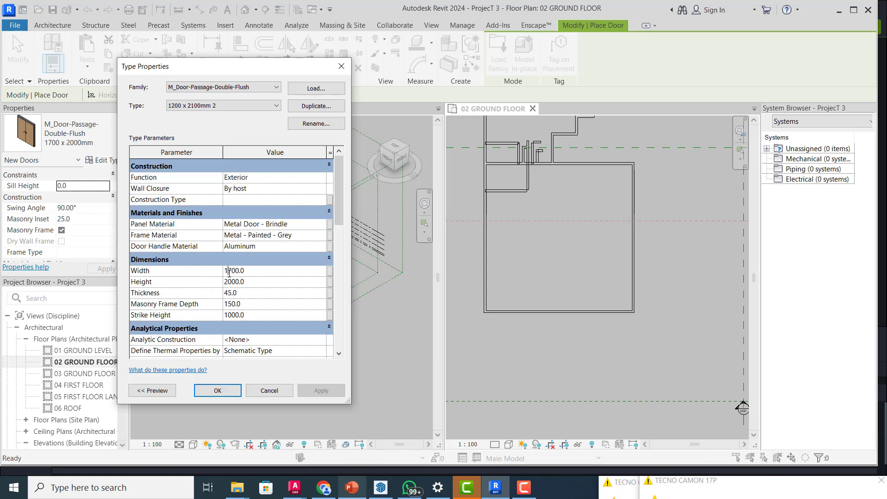
- Set the new door type's width to 1200 mm and its height to 2100 mm
left_click_drag(228, 271, 234, 272)
left_click(230, 271)
type("2")
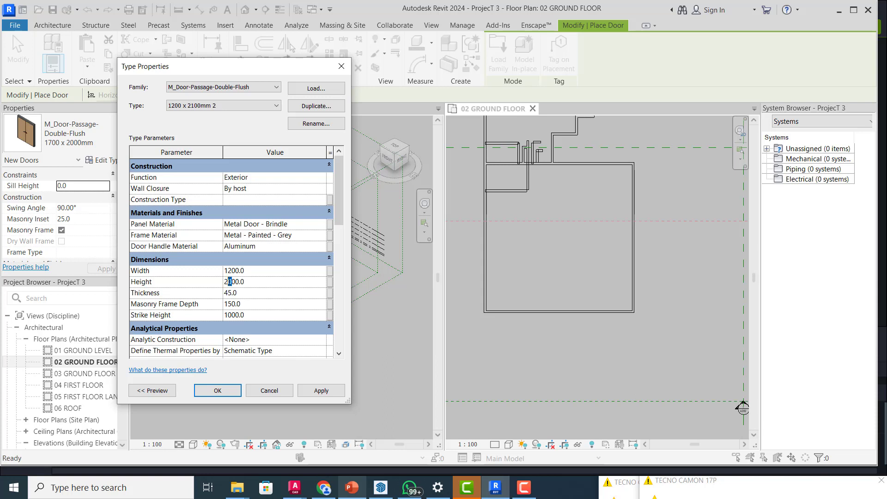
type("1")
scroll(261, 314, "down", 3)
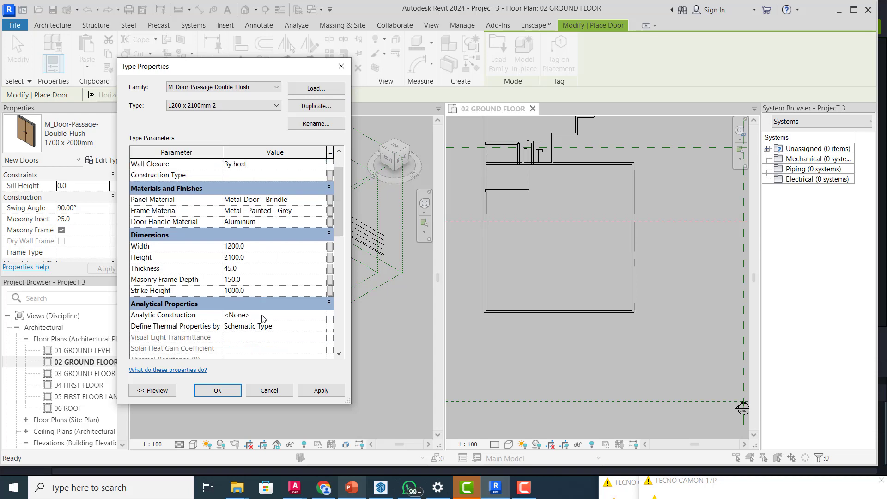
scroll(261, 314, "up", 3)
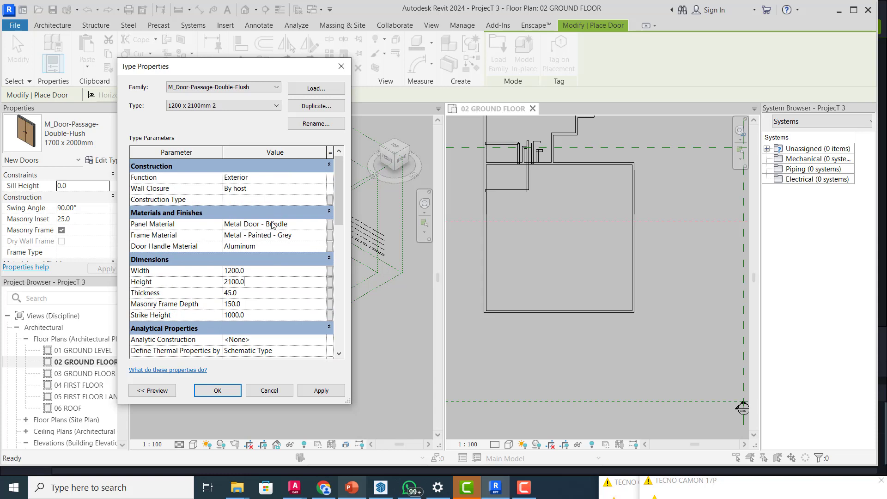
left_click(297, 227)
left_click(330, 225)
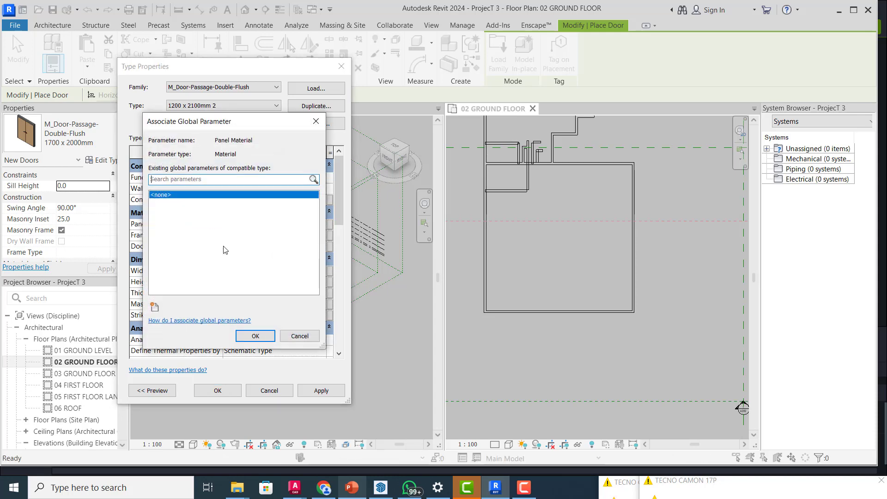
left_click(316, 121)
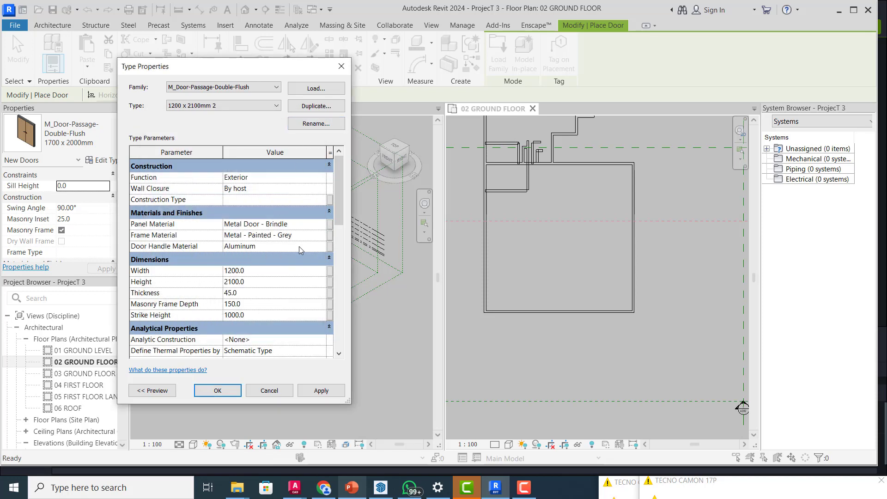
- Apply the type settings and place three double doors along the large room's lower wall, with gaps of about 1500 mm and 2100 mm
left_click(321, 390)
left_click(208, 390)
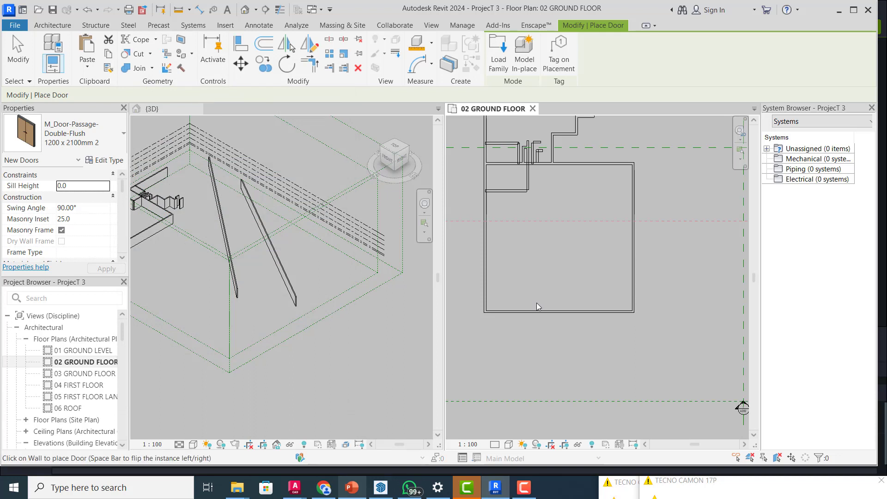
scroll(531, 317, "up", 1)
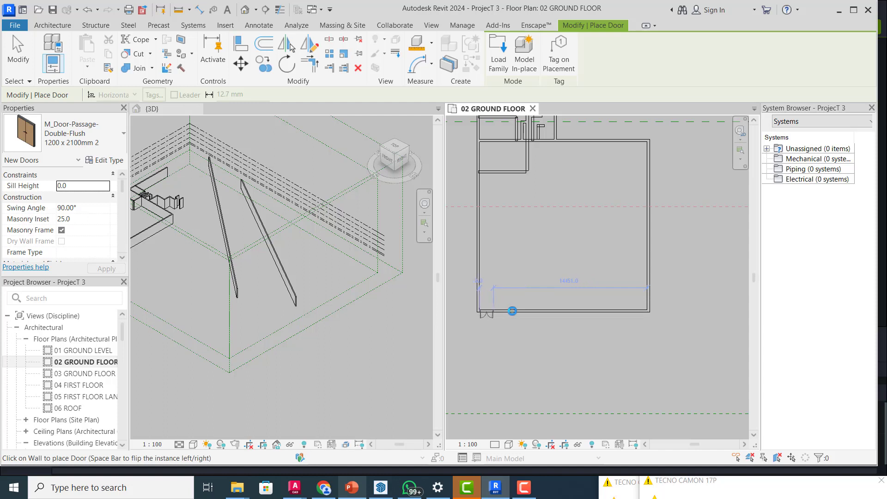
left_click(512, 311)
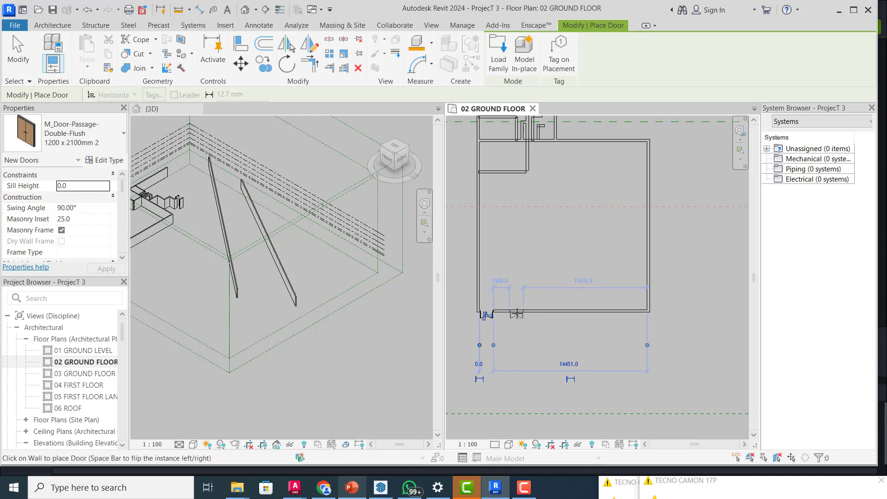
left_click(516, 314)
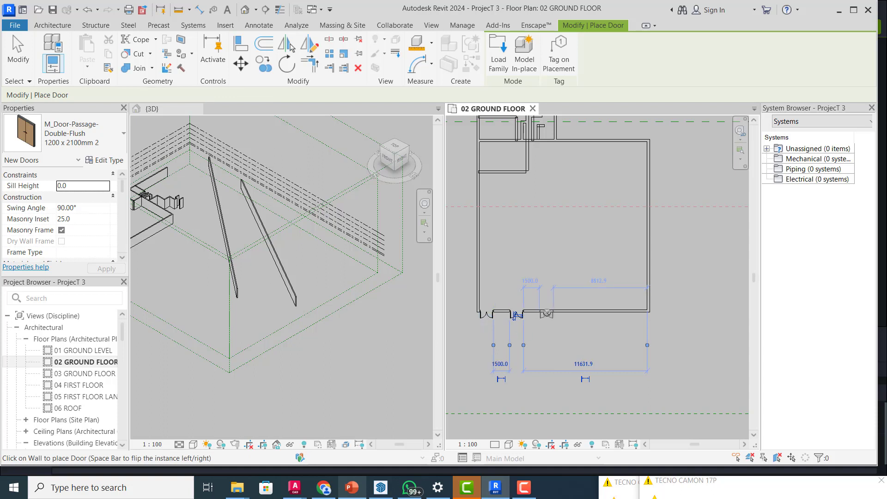
scroll(553, 314, "up", 1)
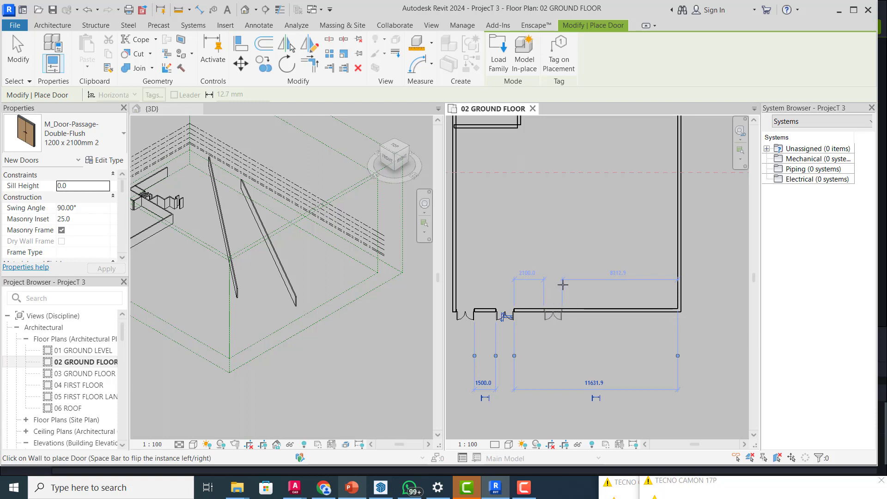
- Place an M_Door-Passage-Single-Flush 750 x 2100mm door in the same wall, about 500 mm from its right corner
left_click(126, 137)
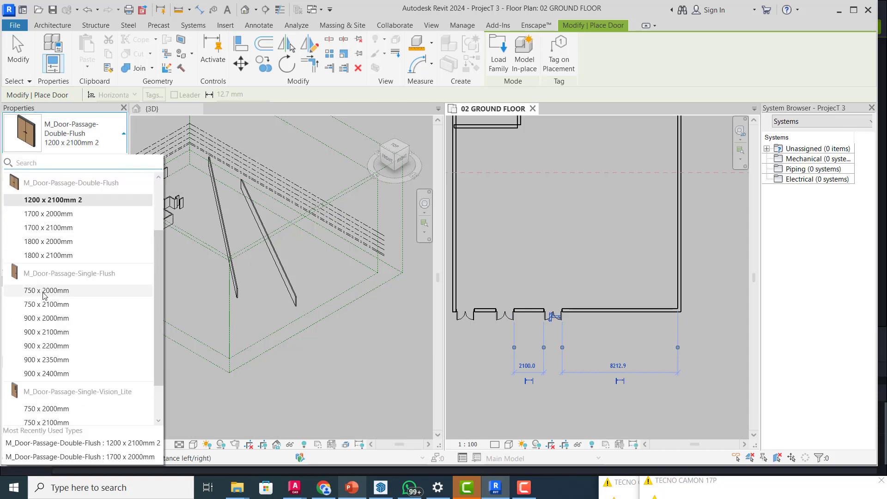
mouse_move(63, 298)
left_click(66, 305)
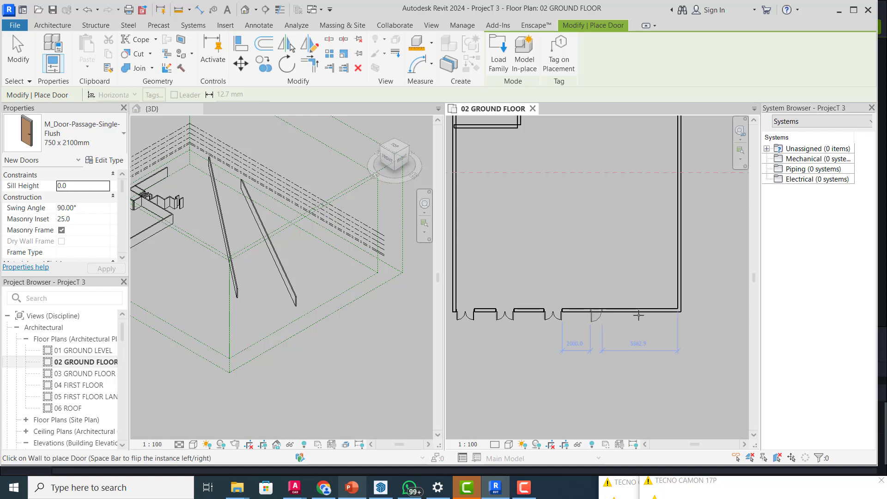
scroll(680, 308, "up", 2)
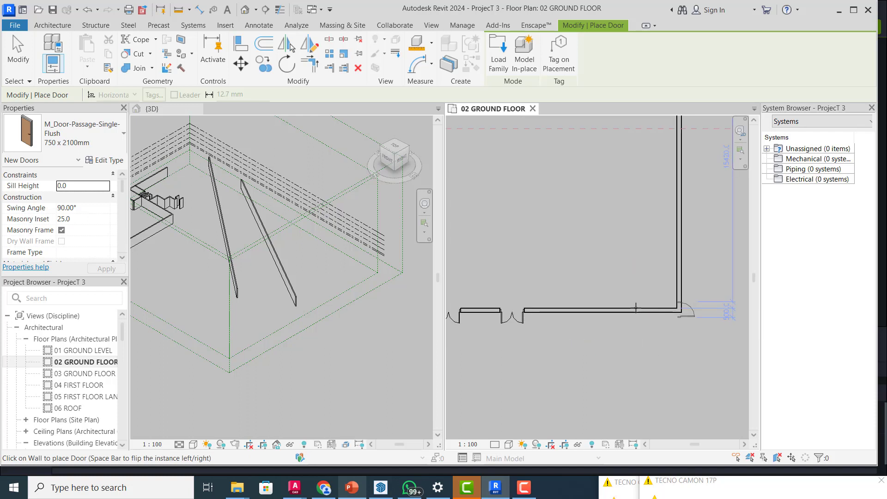
scroll(665, 316, "up", 2)
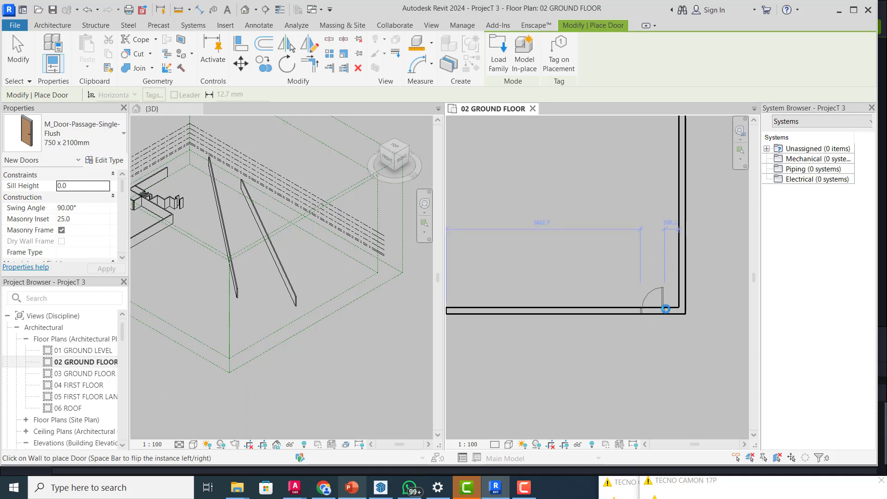
left_click(666, 308)
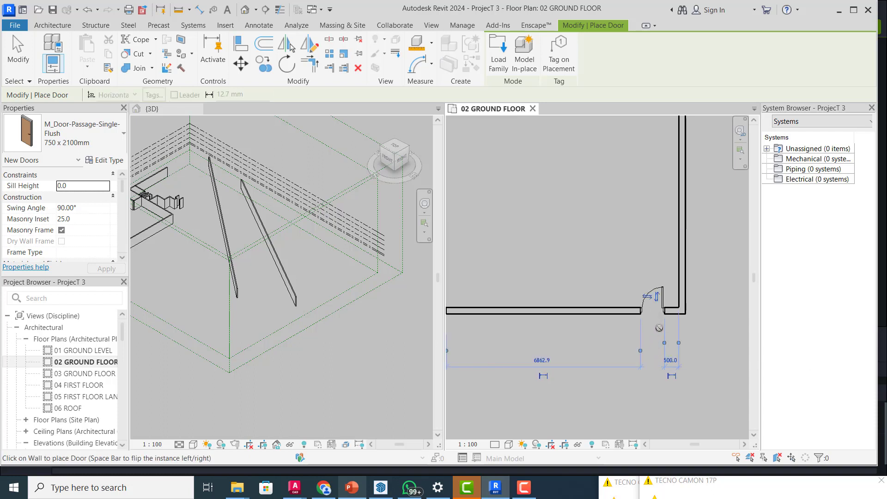
key("Escape")
key("Escape")
- Flip the single door so it swings outside the room, hinged on the side nearest the corner
left_click(663, 301)
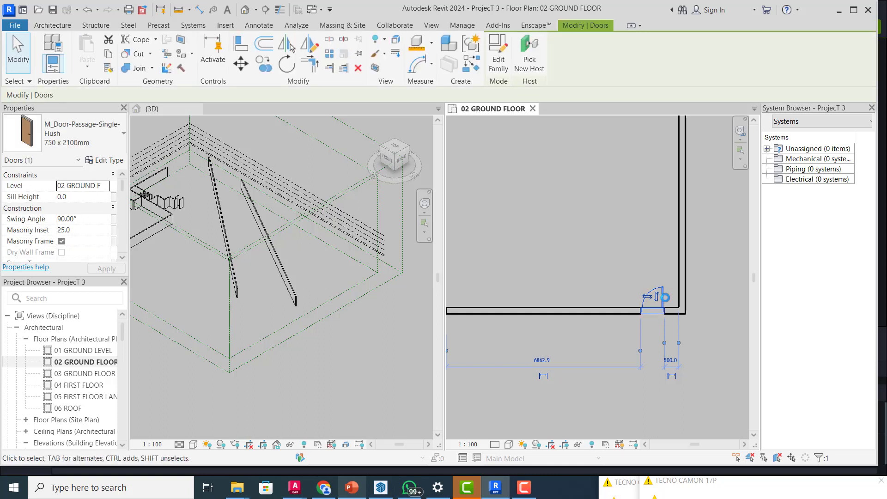
left_click(647, 296)
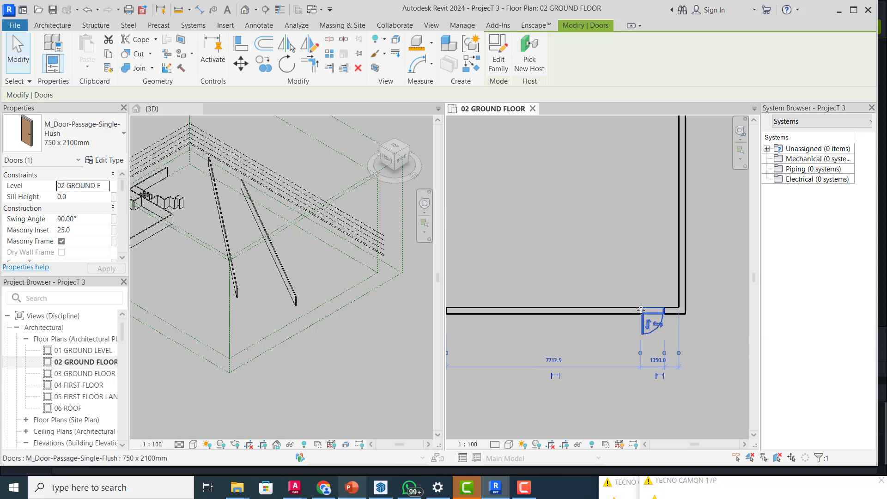
left_click(665, 327)
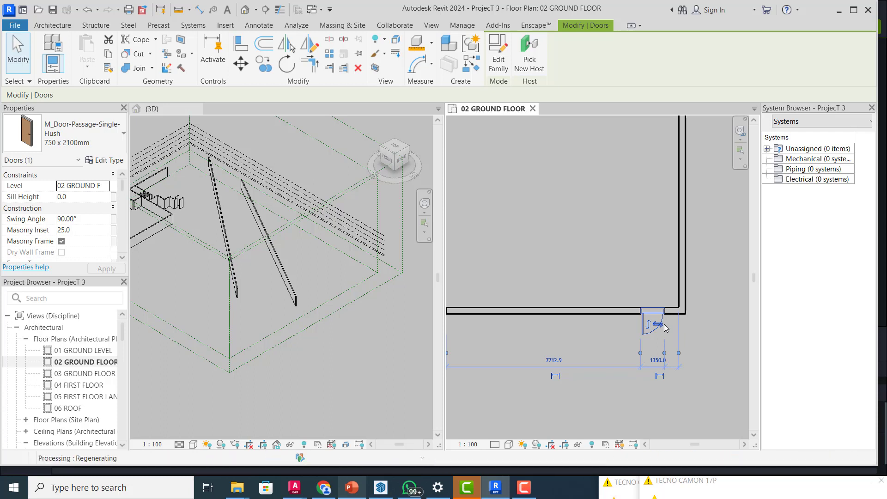
left_click(664, 326)
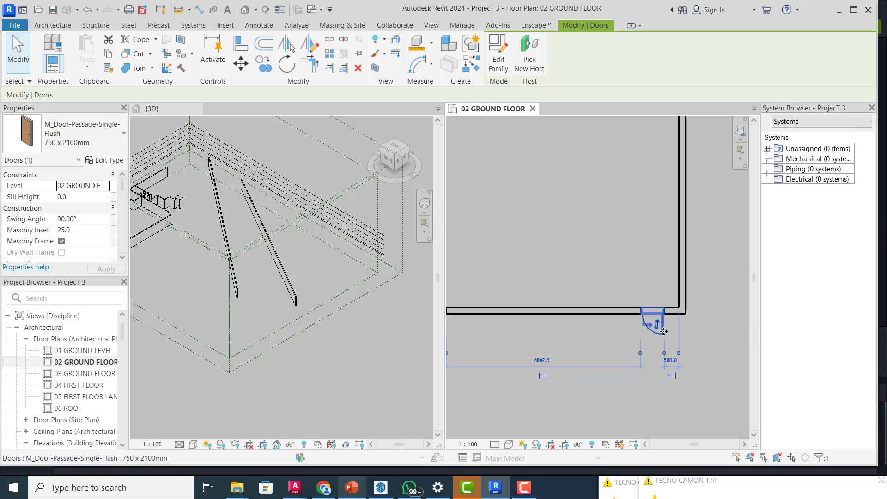
- Flip the single door's facing and hand so it swings into the room, hinged on the side away from the corner
scroll(663, 331, "up", 1)
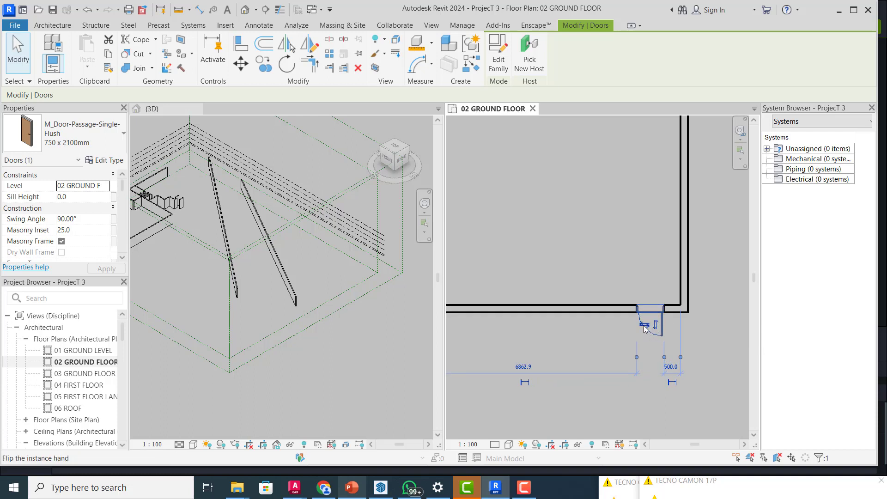
scroll(644, 327, "up", 2)
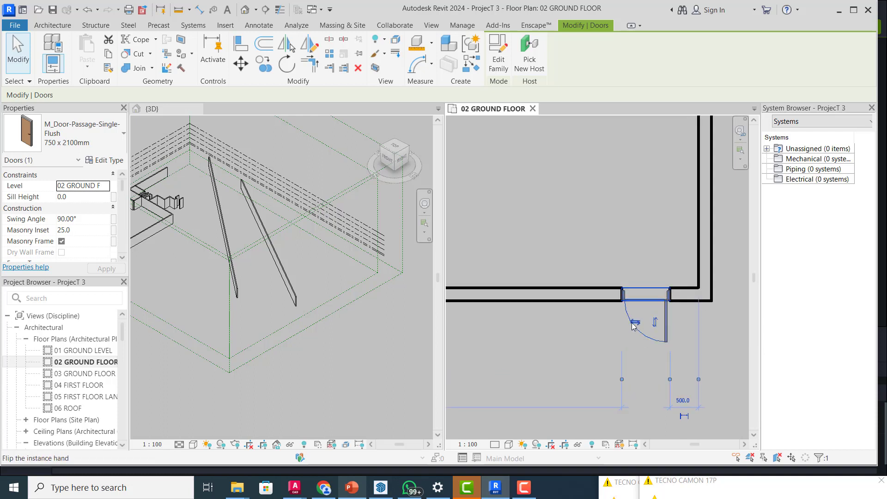
scroll(633, 326, "up", 3)
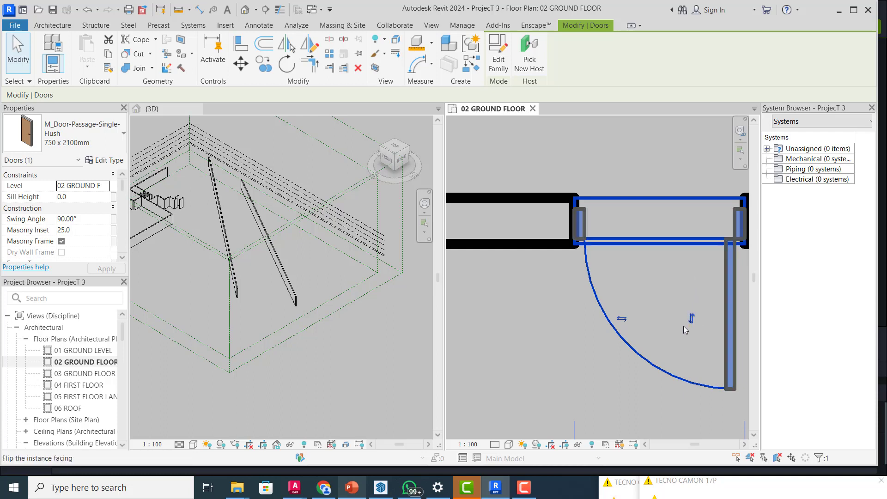
scroll(587, 300, "down", 2)
scroll(585, 301, "down", 1)
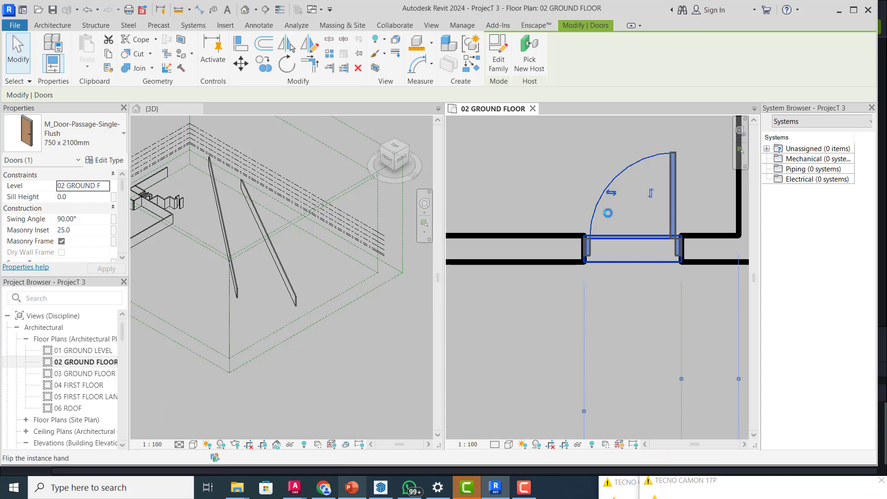
scroll(608, 231, "down", 3)
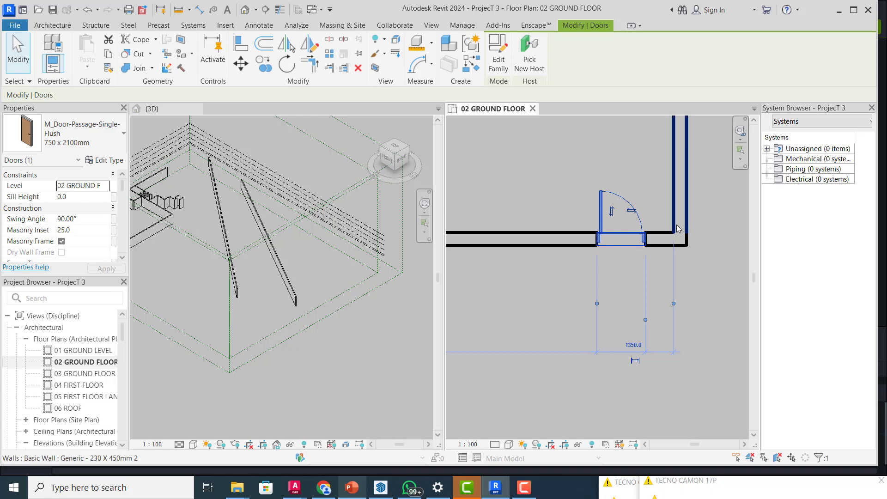
scroll(703, 322, "down", 2)
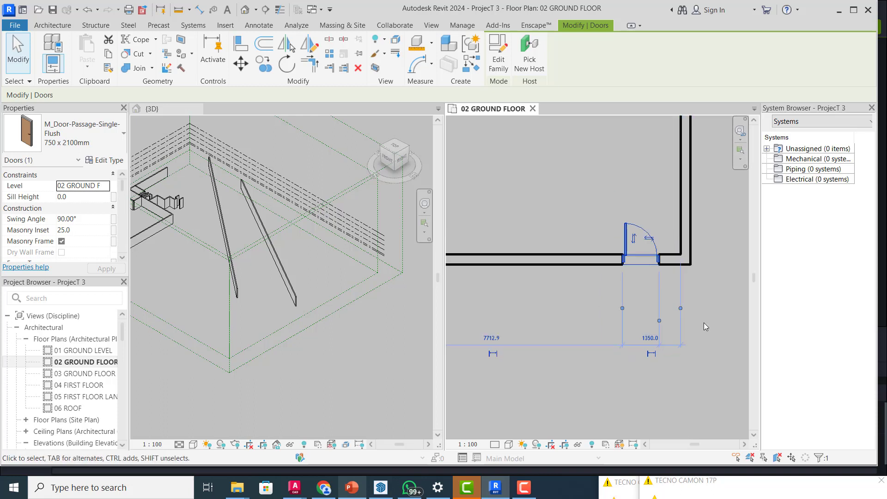
scroll(677, 342, "up", 1)
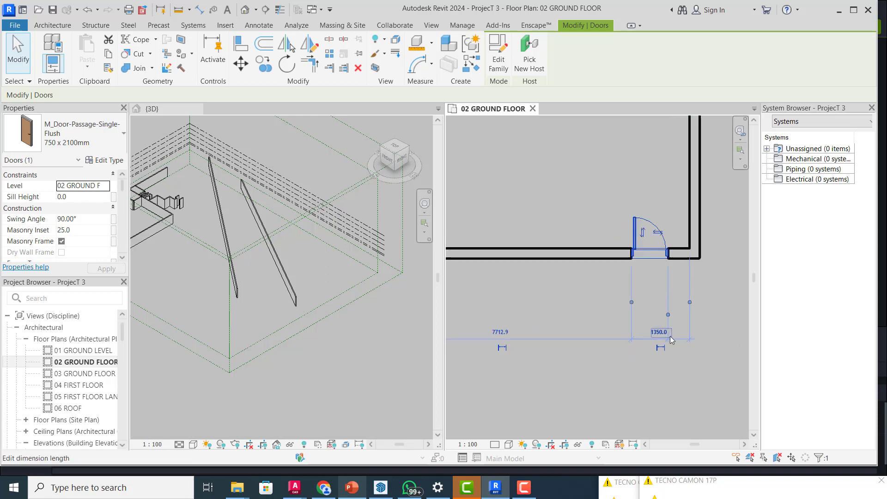
- Set the distance from the wall's nearby corner to the single door's far side to 2000 mm
scroll(671, 340, "up", 2)
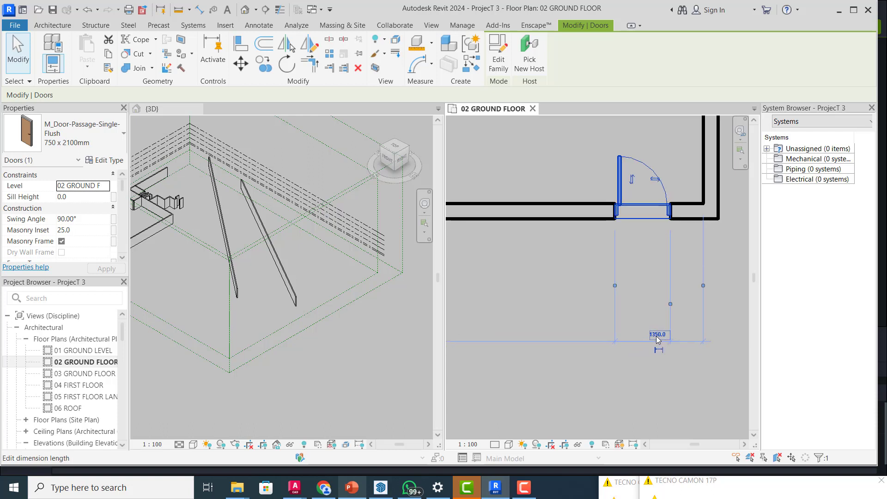
left_click(658, 336)
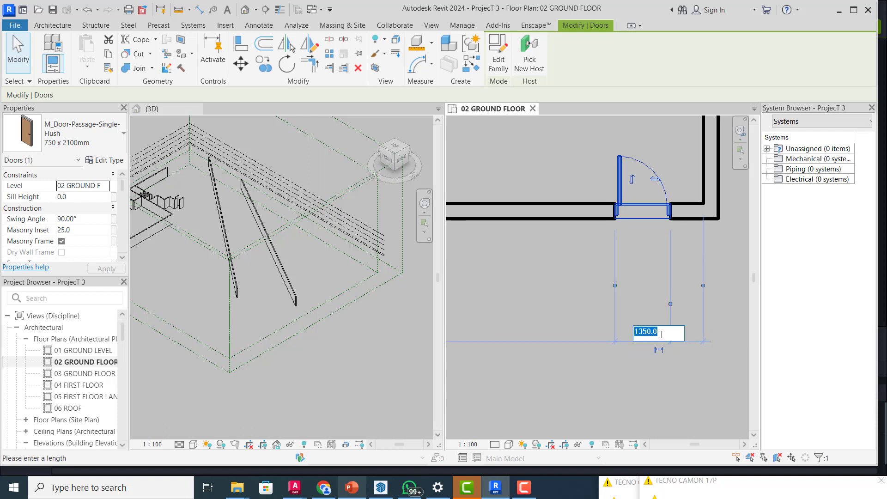
type("2000")
key("Return")
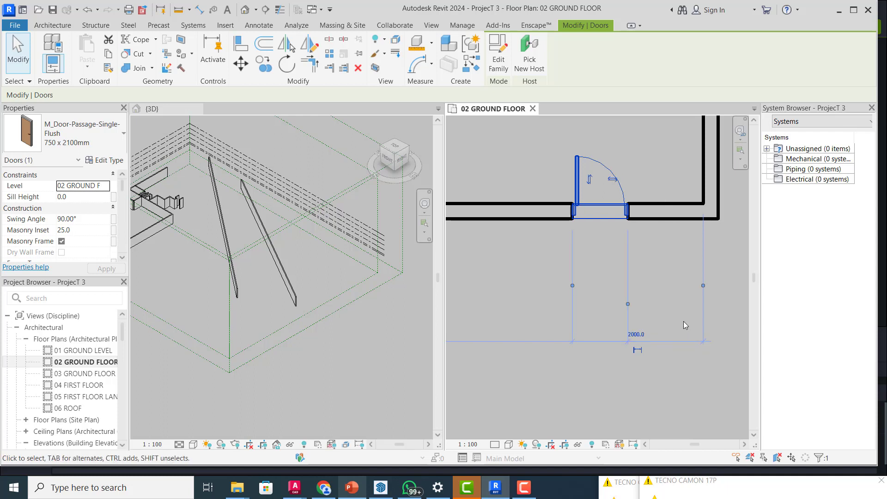
scroll(710, 339, "down", 3)
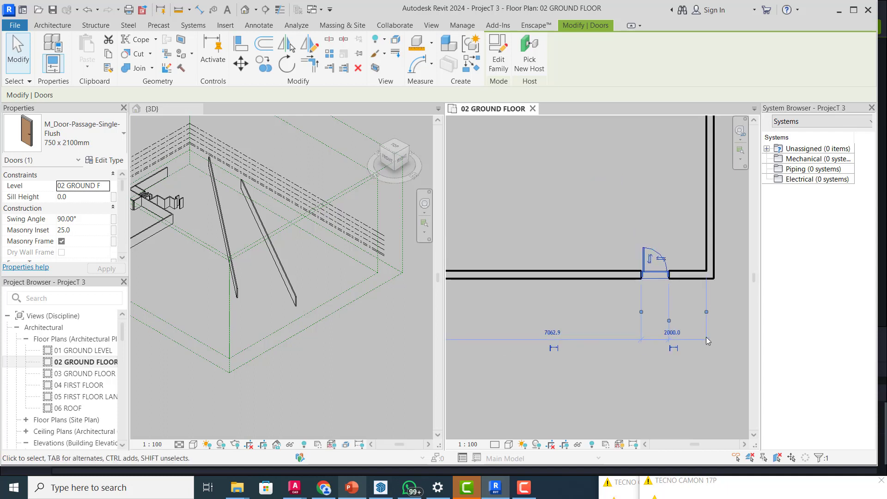
scroll(675, 288, "up", 4)
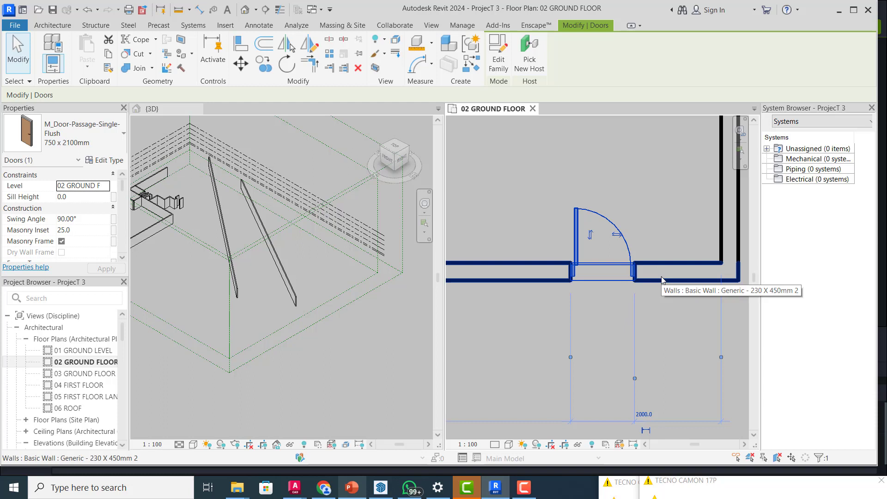
- Set the distance between the nearest double door and the single door to 6000 mm
scroll(659, 282, "down", 6)
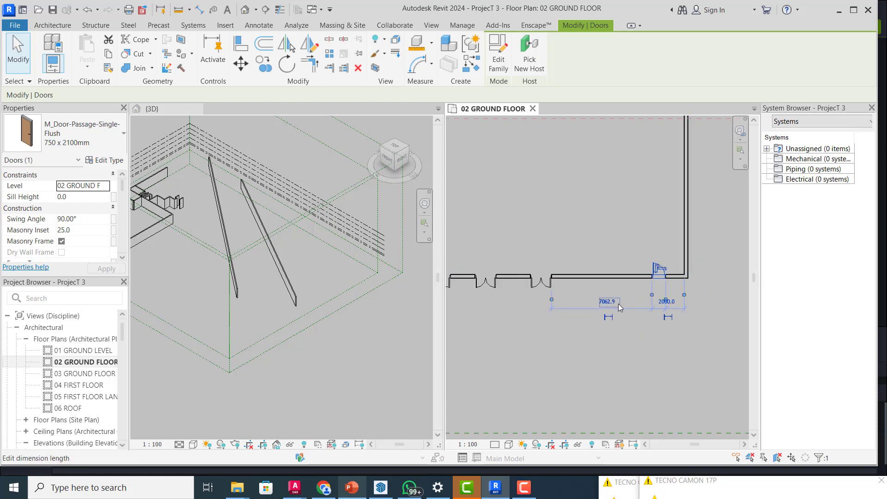
scroll(618, 303, "up", 2)
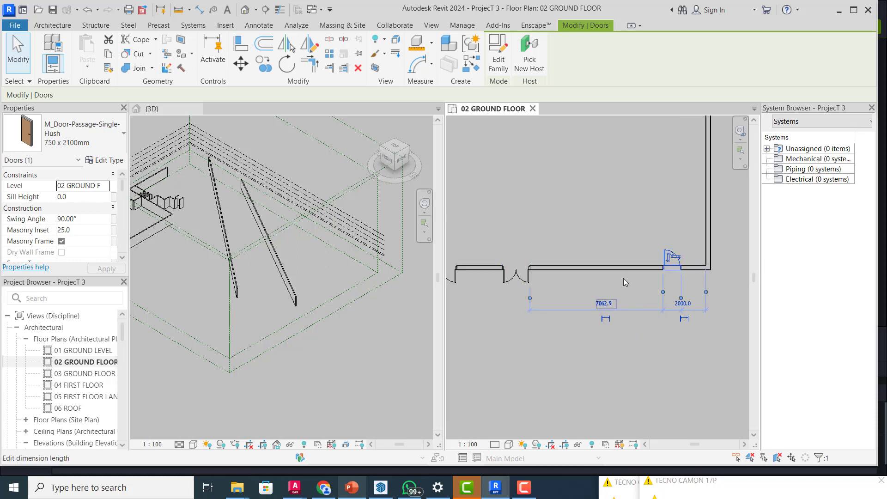
left_click(603, 304)
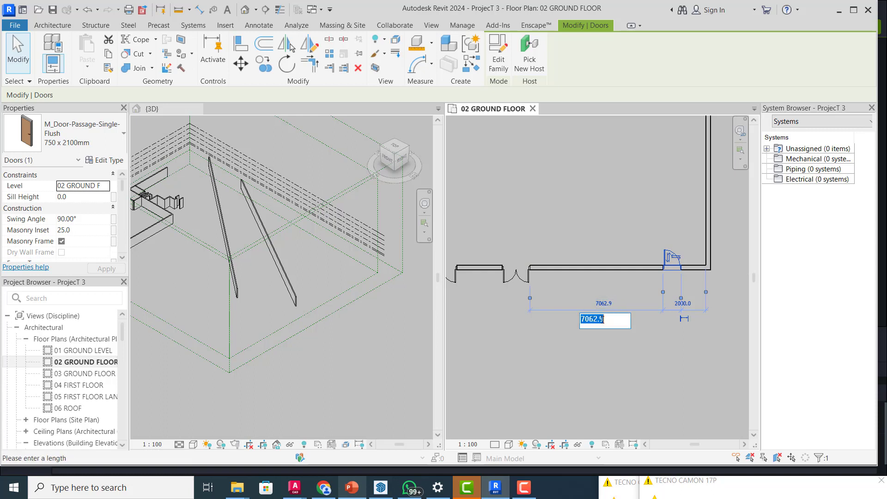
type("6000")
key("Return")
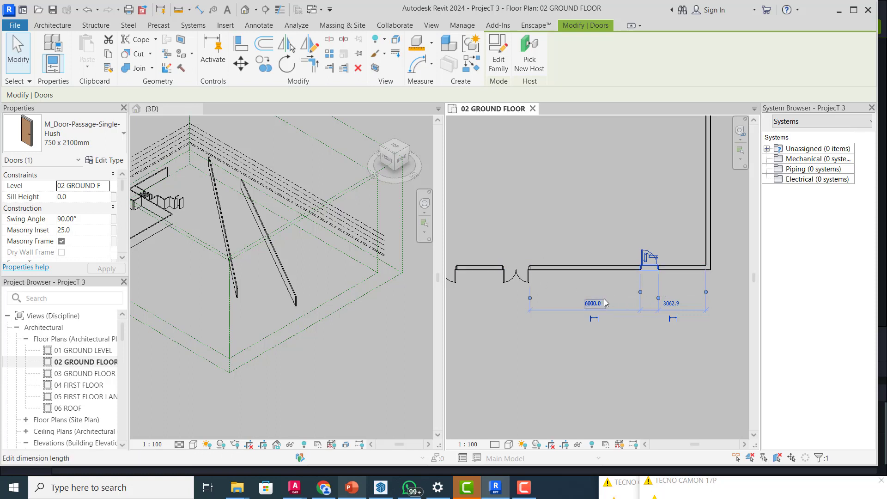
left_click(608, 285)
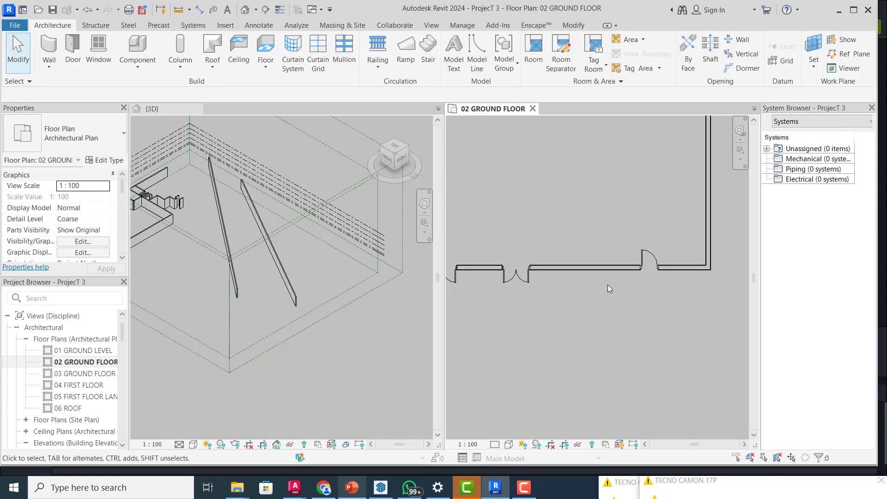
- Place an M_Window-Fixed 600 x 900mm window between the last double door and the single door, about 2000 mm from the double door
scroll(647, 300, "down", 2)
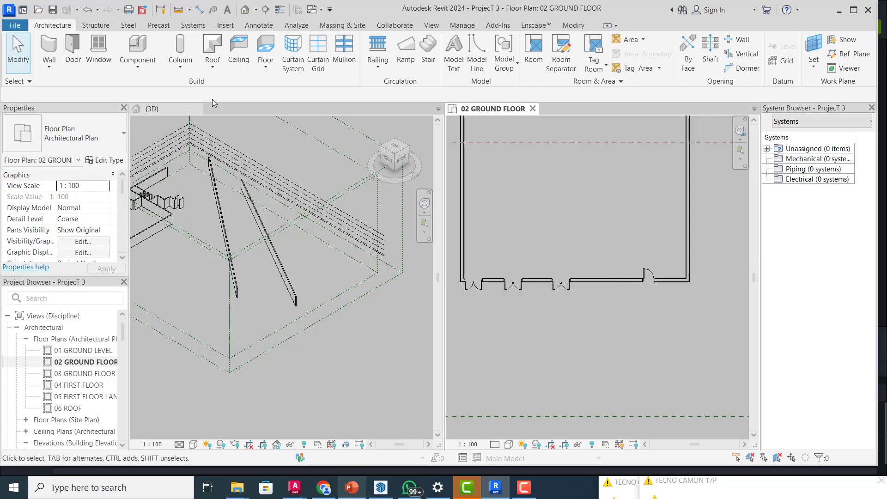
left_click(97, 50)
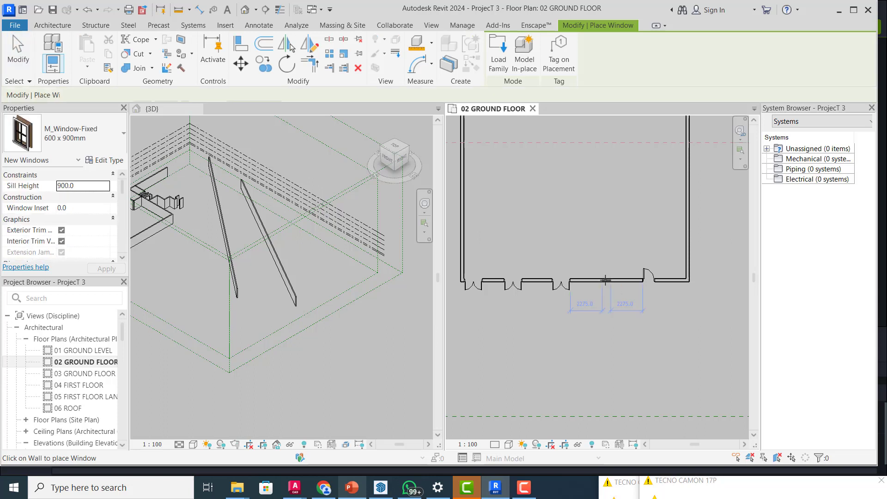
scroll(605, 280, "up", 5)
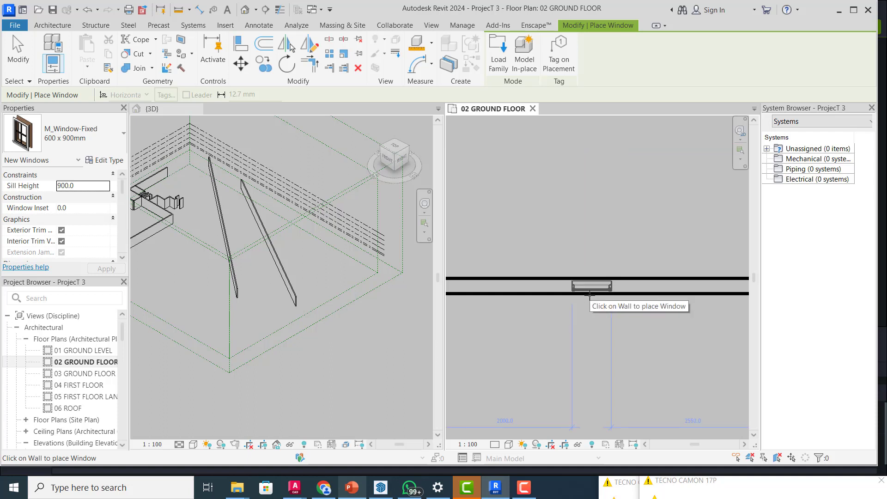
scroll(590, 293, "down", 1)
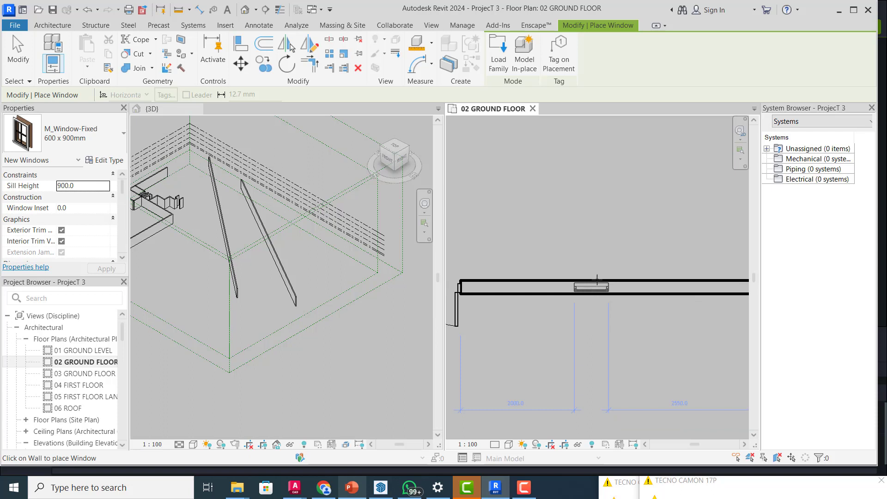
left_click(597, 280)
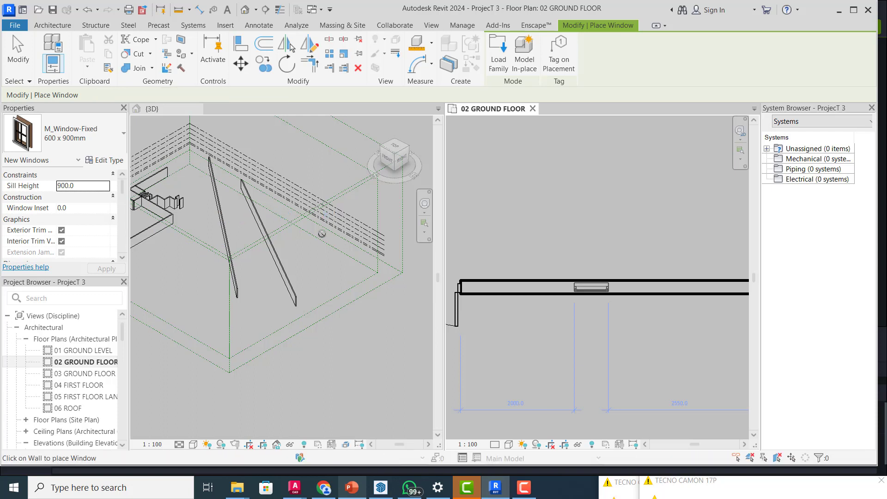
- Set the sill height for new windows to 1000 mm and end window placement
scroll(343, 252, "down", 3)
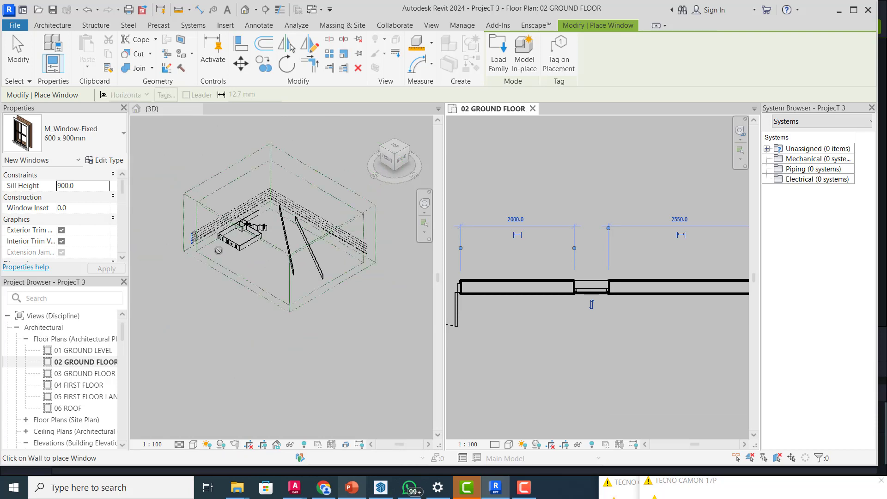
scroll(219, 248, "up", 4)
scroll(240, 244, "up", 8)
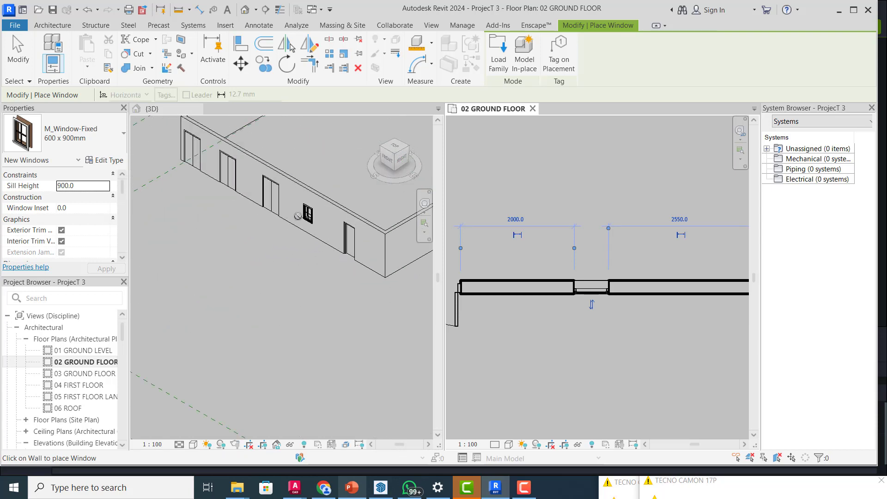
scroll(323, 242, "up", 4)
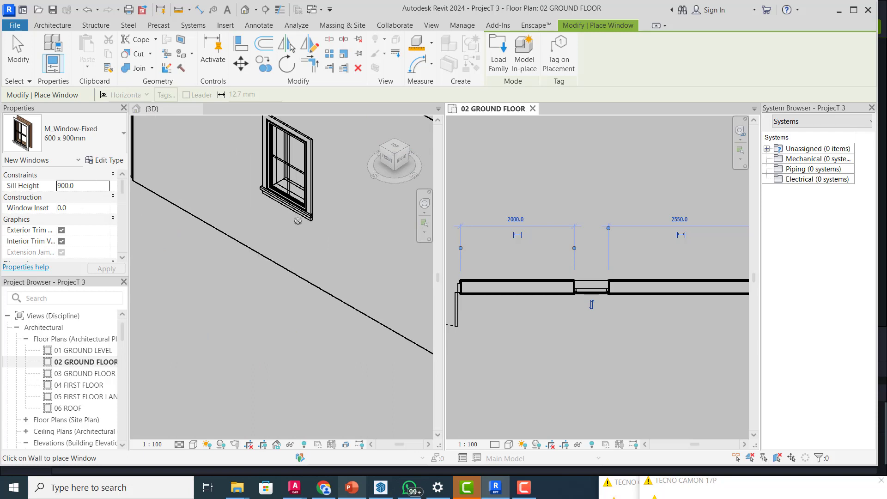
left_click(79, 187)
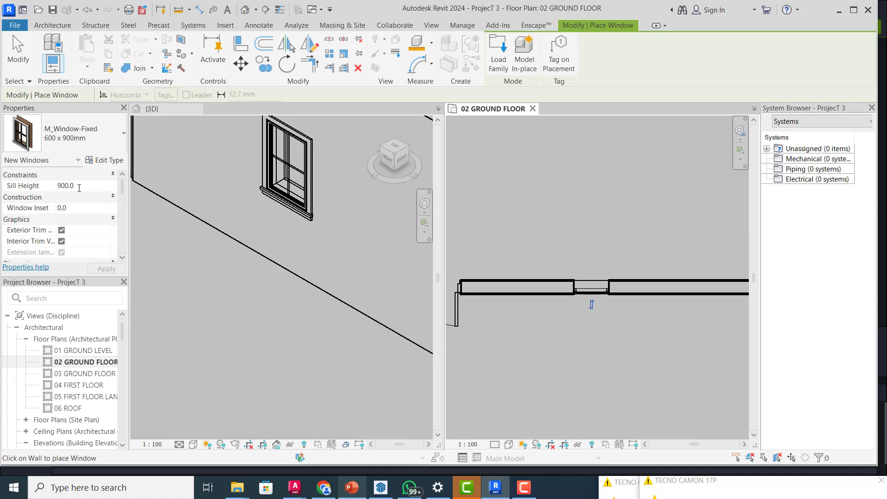
double_click(79, 187)
type("1")
key("Return")
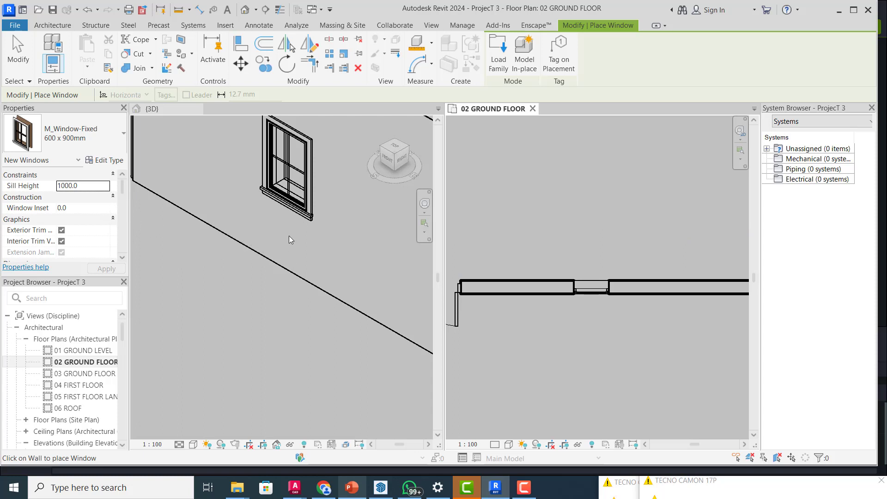
key("Escape")
key("Escape")
left_click(239, 265)
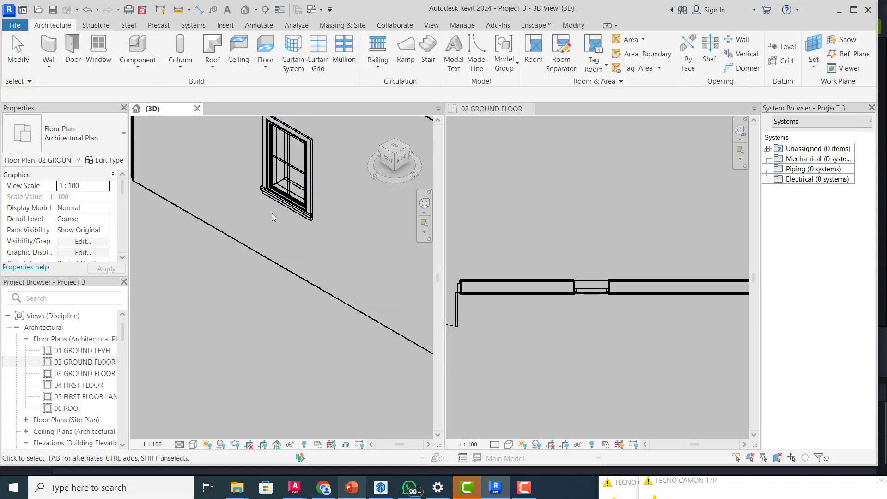
- Set the placed window's sill height to 1000 mm and check its position on the wall in the 3D view
left_click(295, 214)
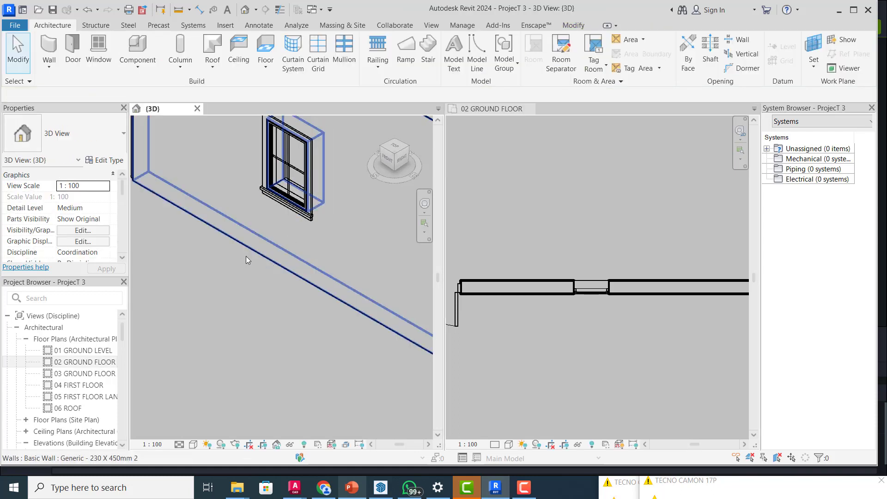
scroll(246, 259, "down", 5)
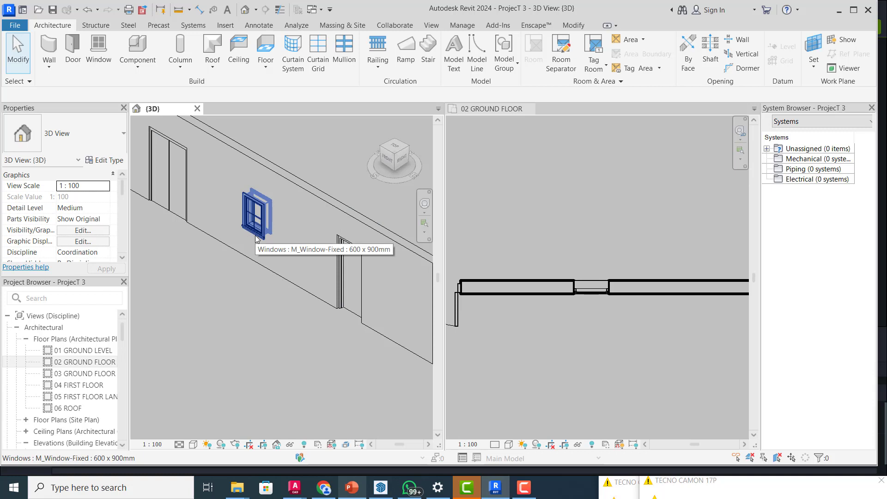
left_click(257, 237)
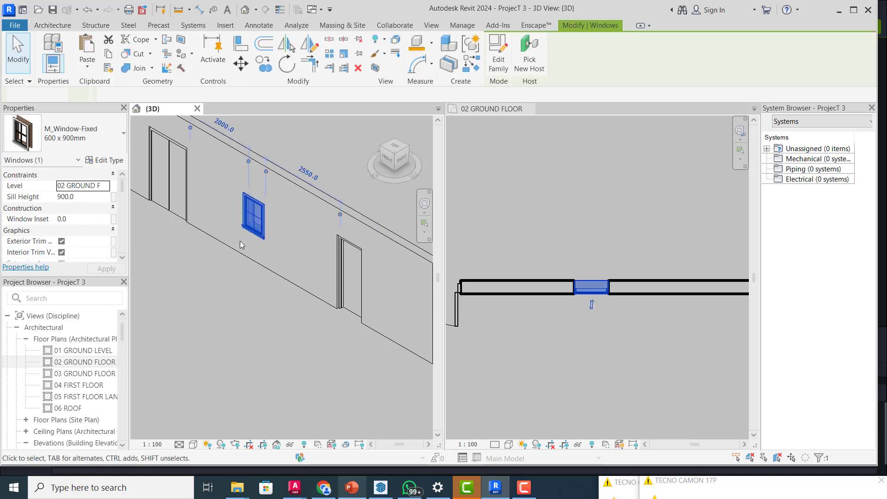
left_click(85, 198)
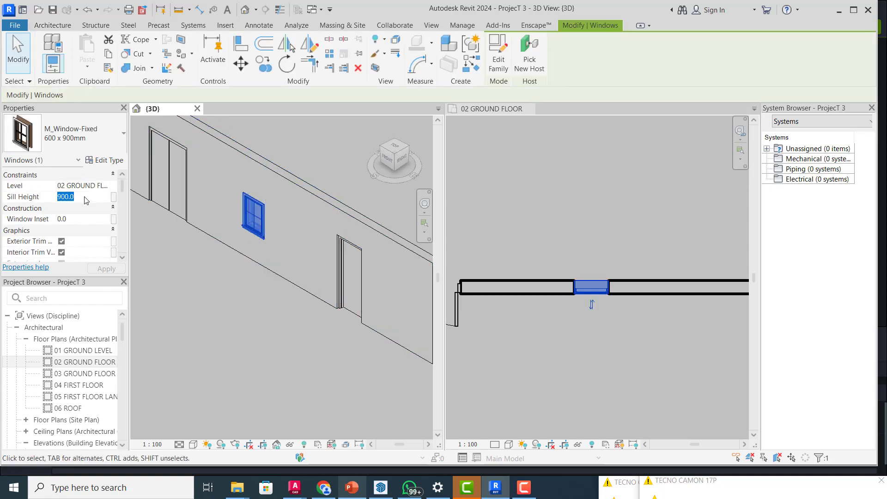
type("10")
left_click(195, 259)
scroll(239, 238, "up", 6)
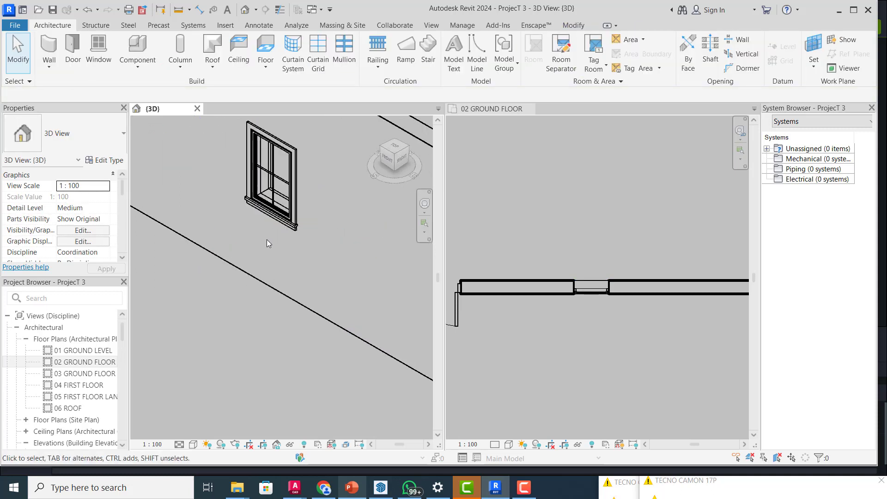
scroll(251, 268, "down", 3)
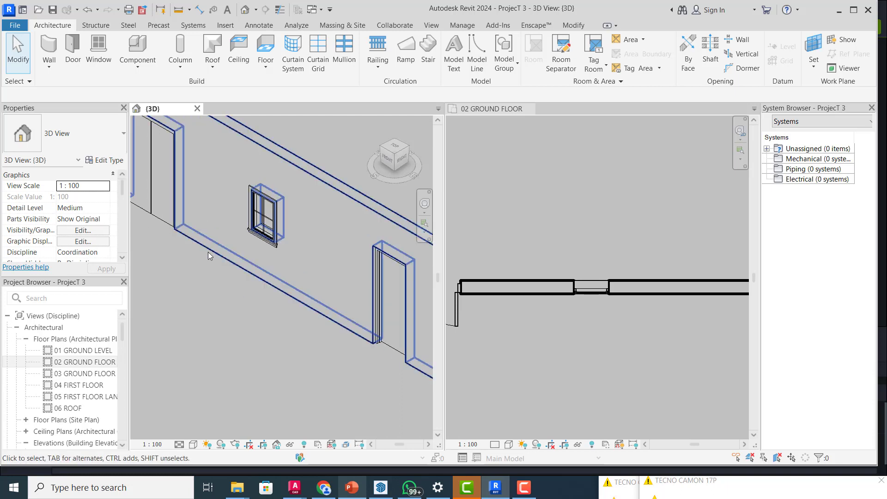
scroll(181, 231, "up", 2)
scroll(208, 265, "up", 1)
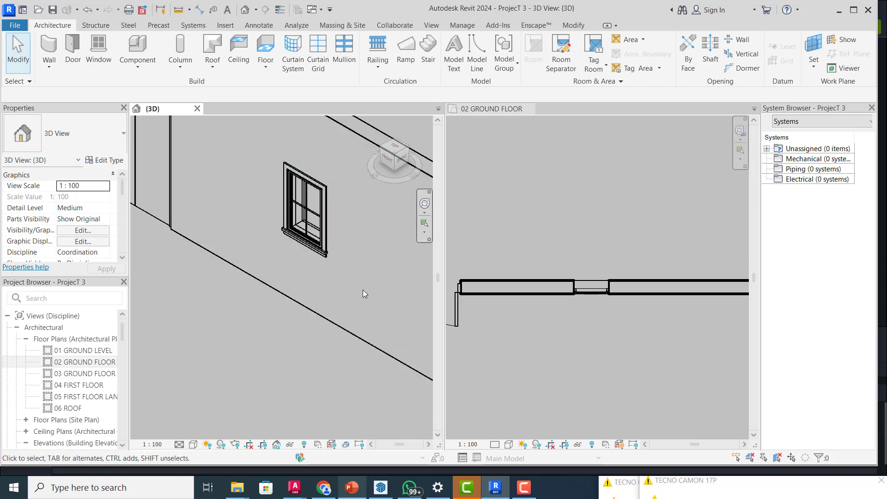
scroll(258, 256, "down", 6)
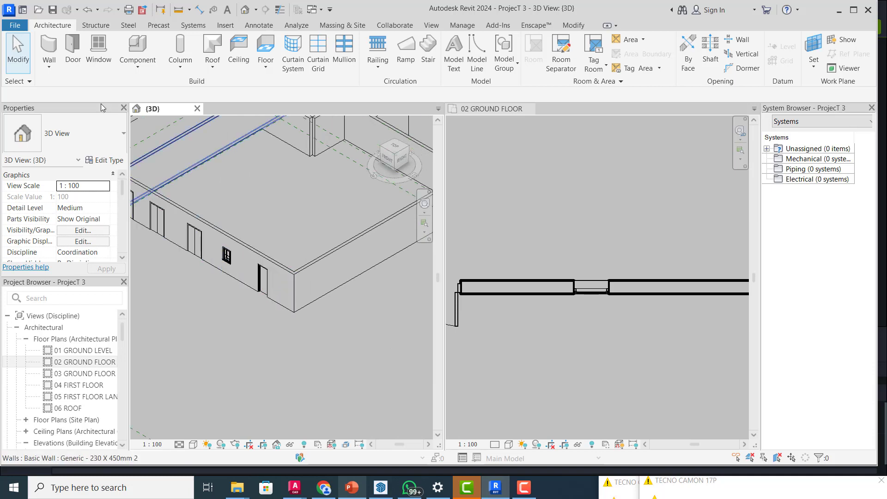
left_click(97, 50)
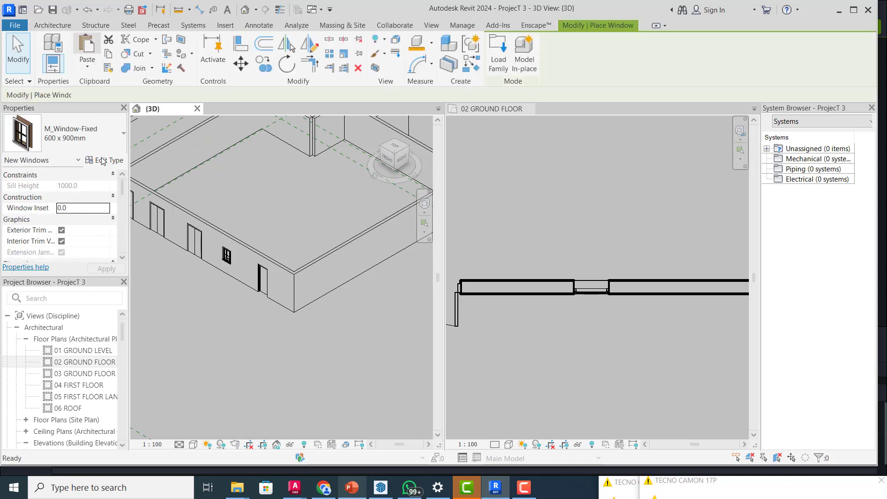
left_click(124, 136)
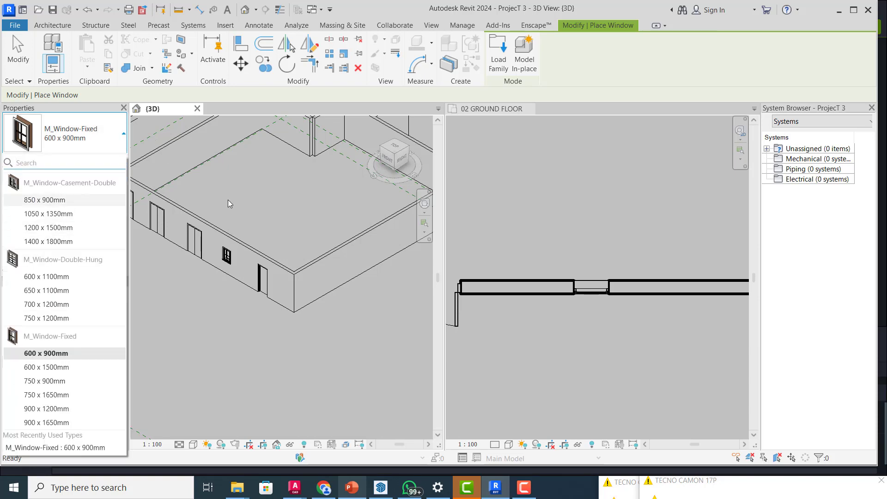
left_click(254, 190)
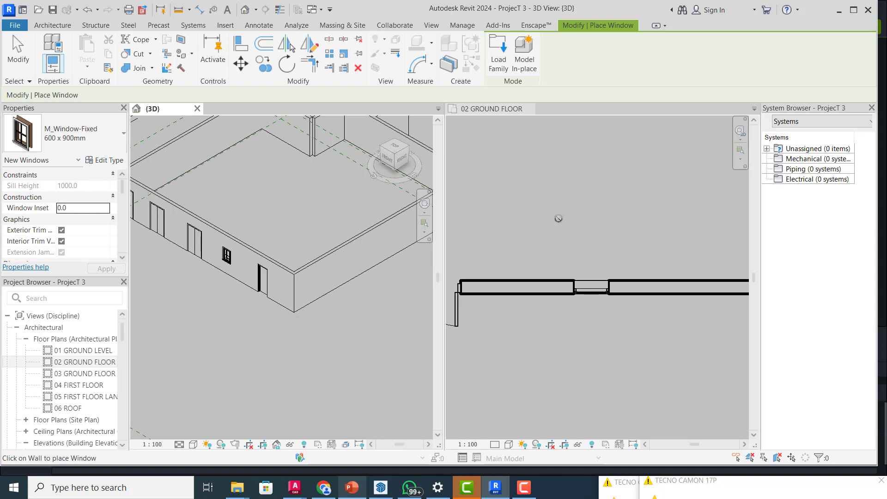
key("Escape")
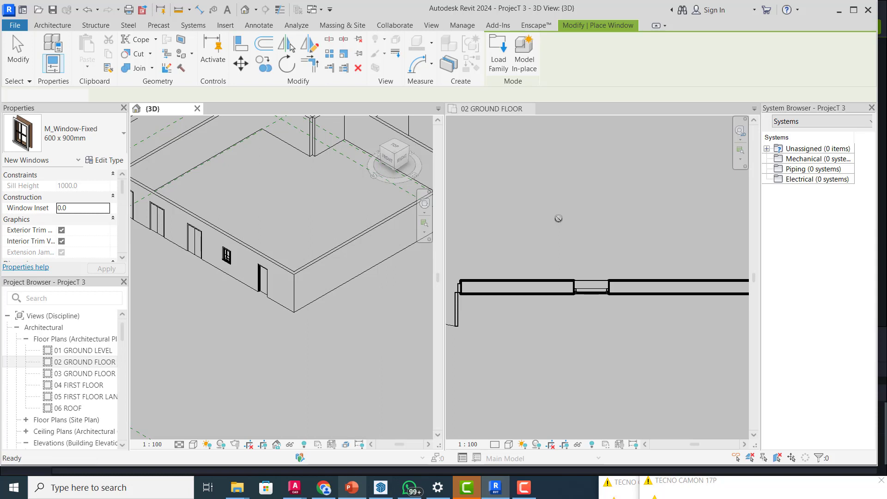